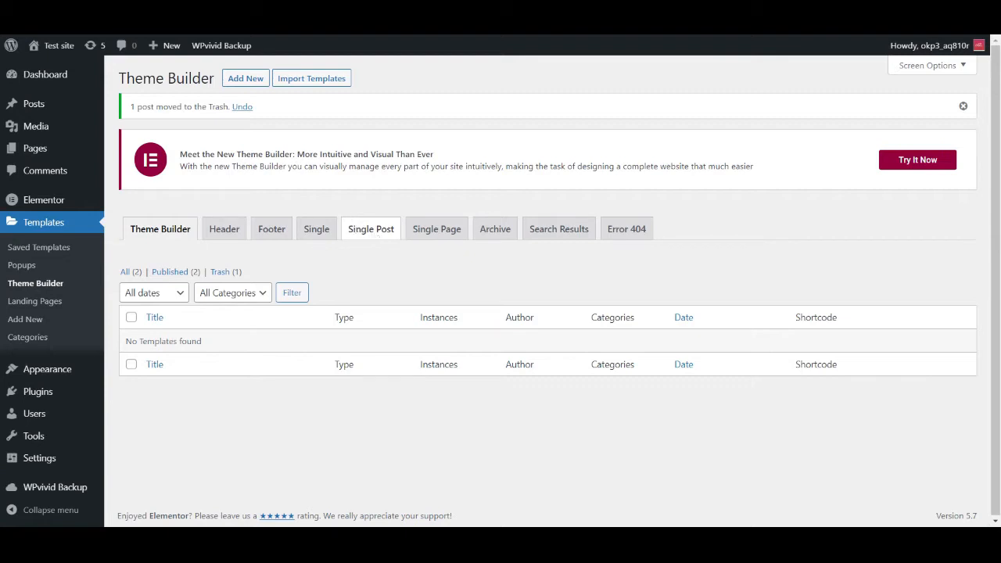
# Step: Create a new Single Post template, browse the ready-made block designs and close the library without inserting one
pyautogui.click(368, 235)
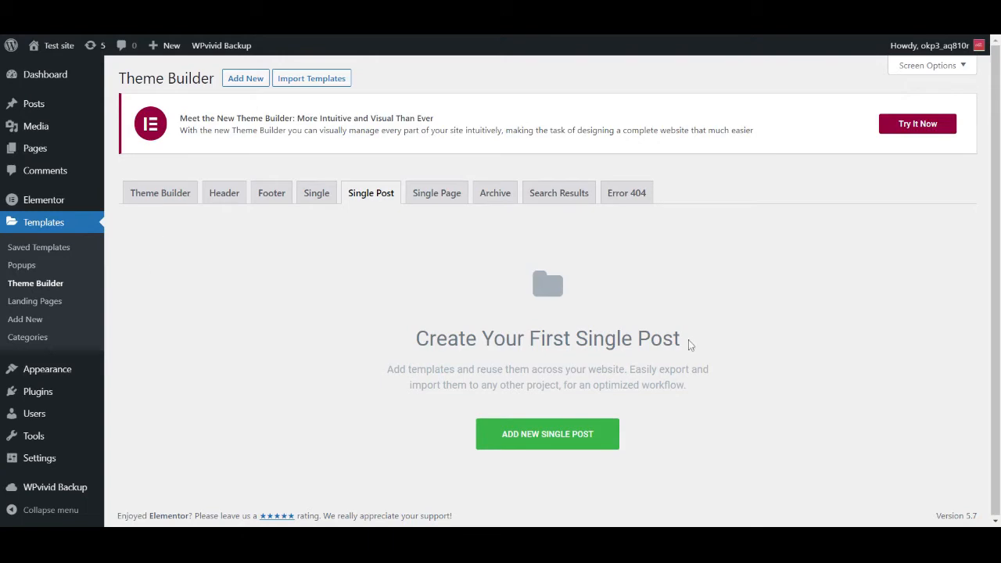
pyautogui.click(531, 439)
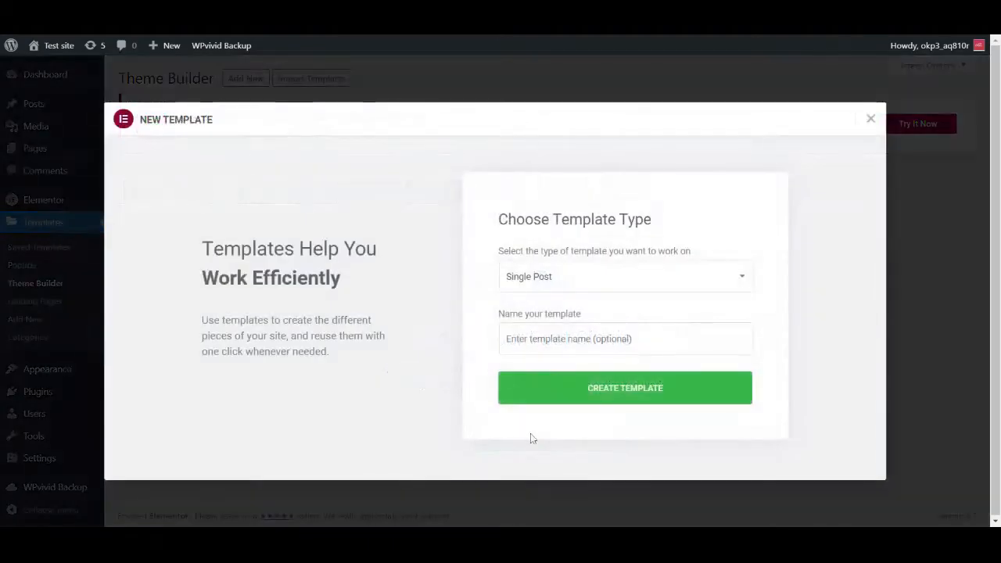
pyautogui.click(569, 394)
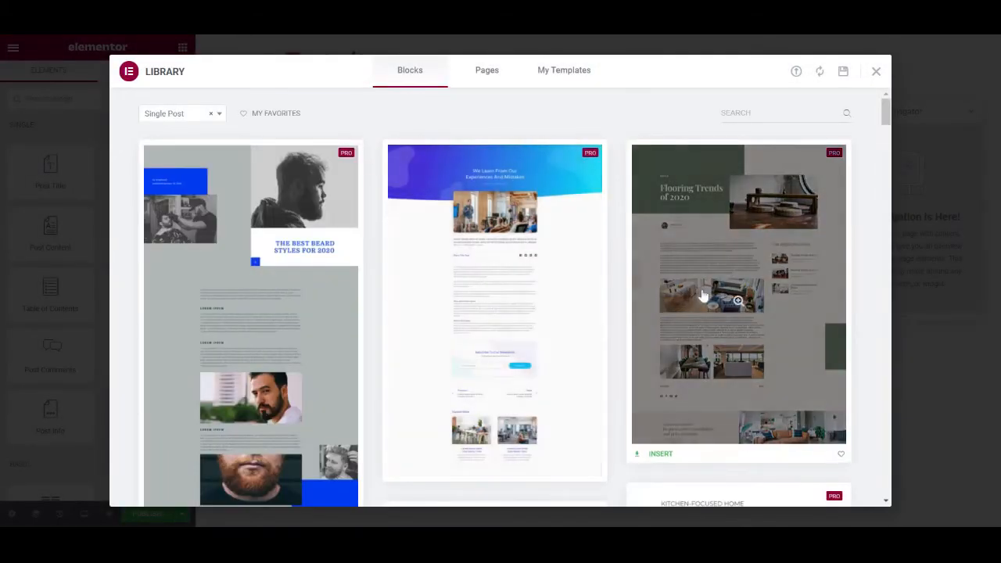
pyautogui.scroll(-5, 702, 293)
pyautogui.scroll(-3, 705, 293)
pyautogui.scroll(15, 704, 294)
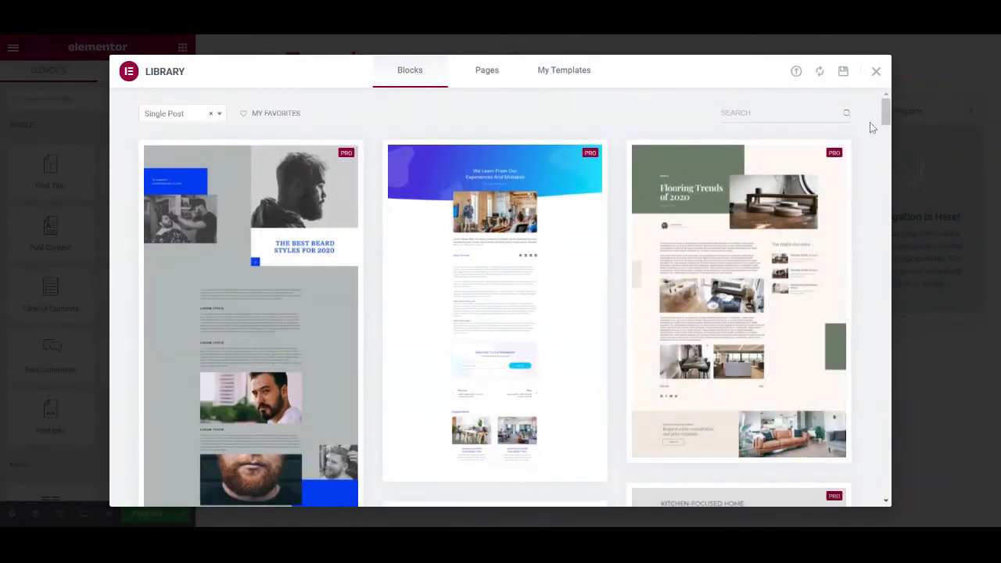
pyautogui.click(877, 71)
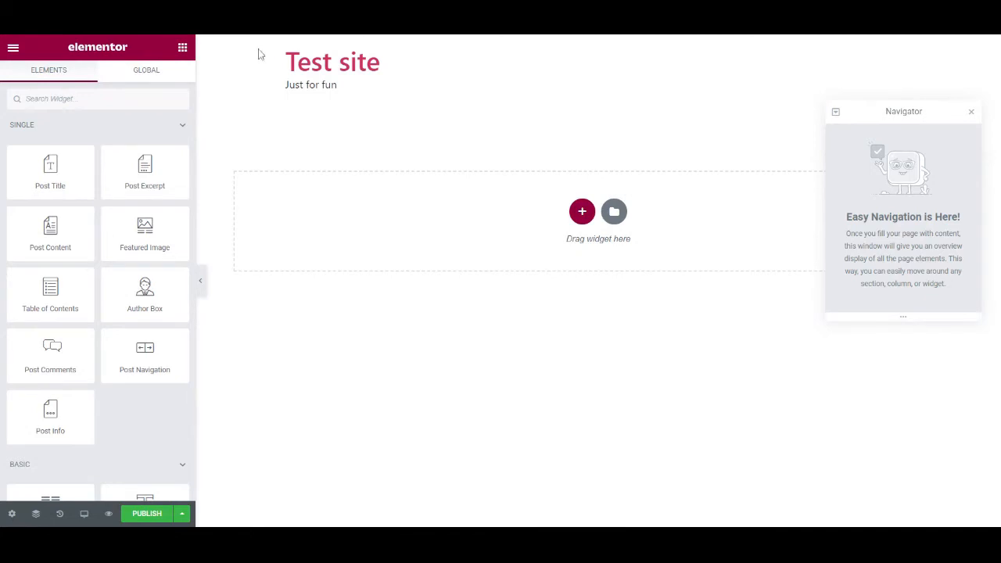
# Step: Add a section with two equal columns to the empty template
pyautogui.moveTo(261, 60); pyautogui.dragTo(384, 90)
pyautogui.click(456, 119)
pyautogui.click(580, 210)
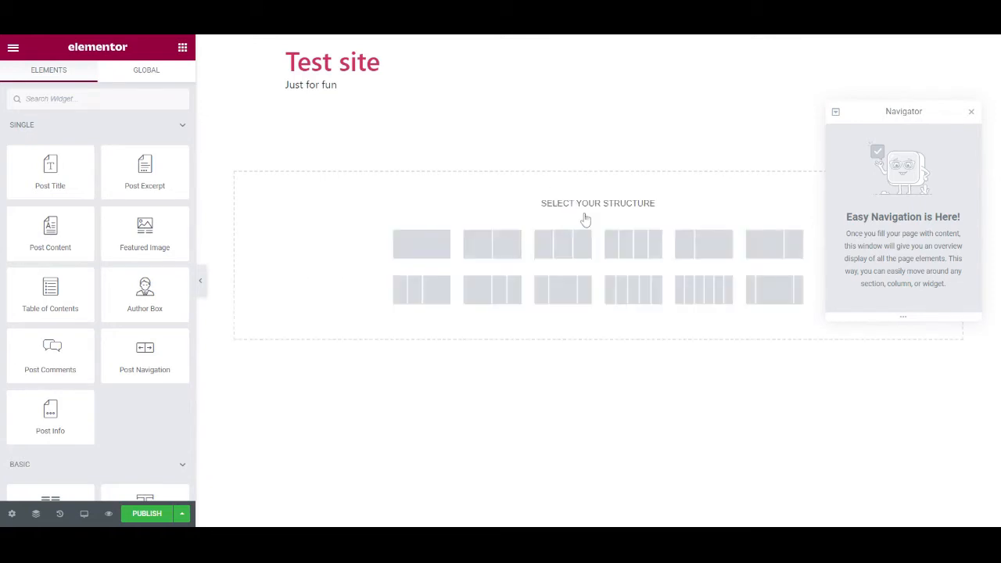
pyautogui.click(505, 249)
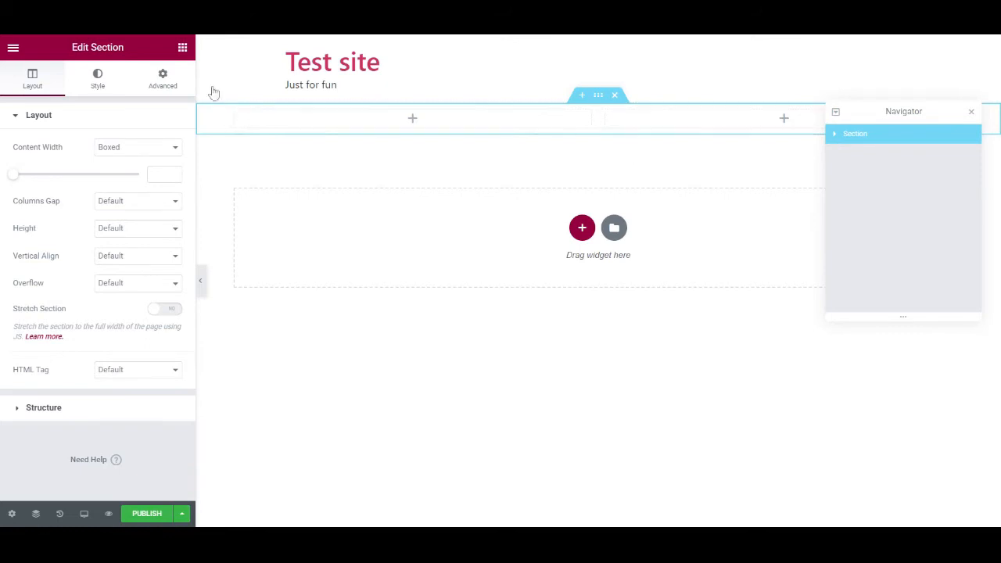
# Step: Place a Post Title widget in the section's first column and align it left
pyautogui.click(182, 49)
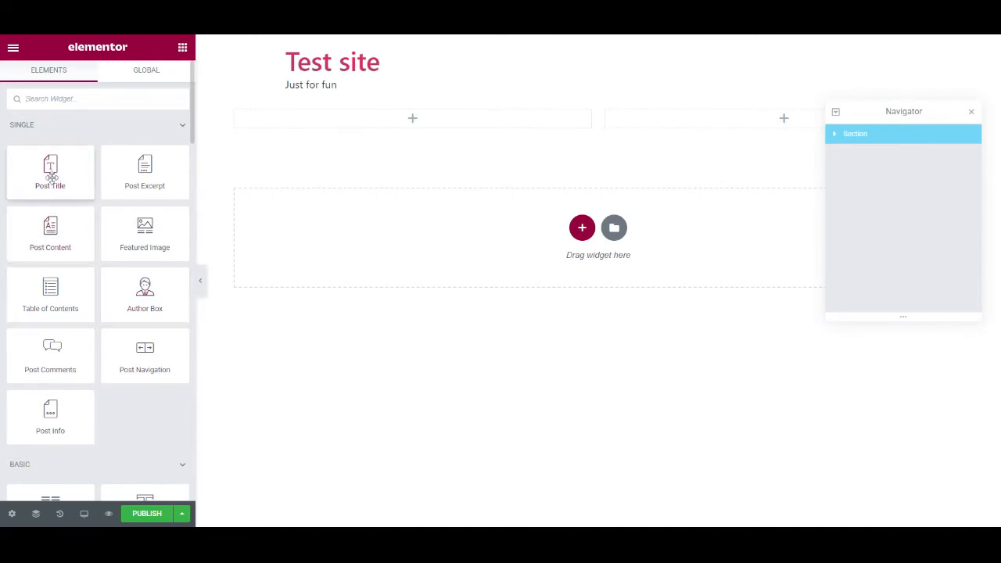
pyautogui.moveTo(50, 178); pyautogui.dragTo(384, 122)
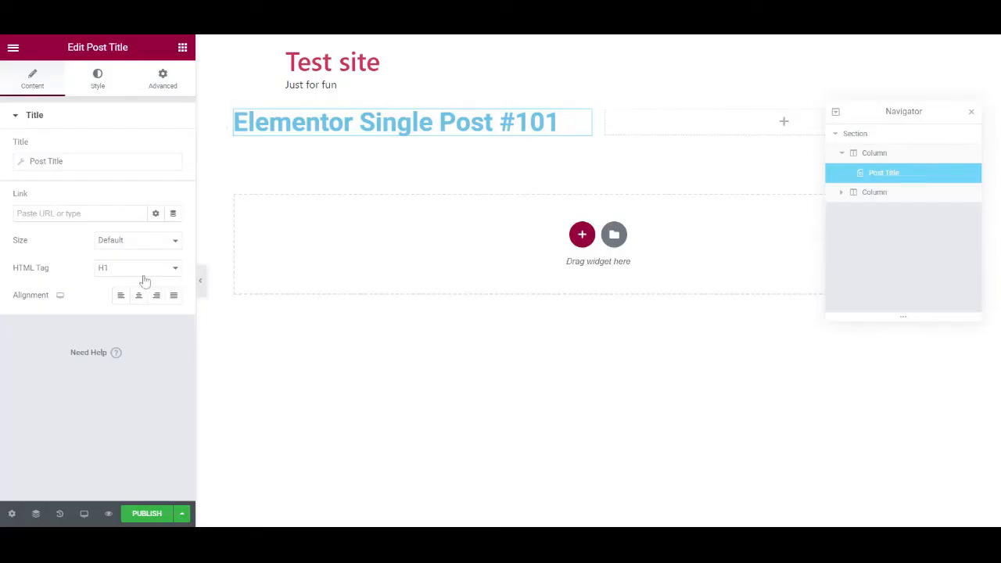
pyautogui.click(155, 295)
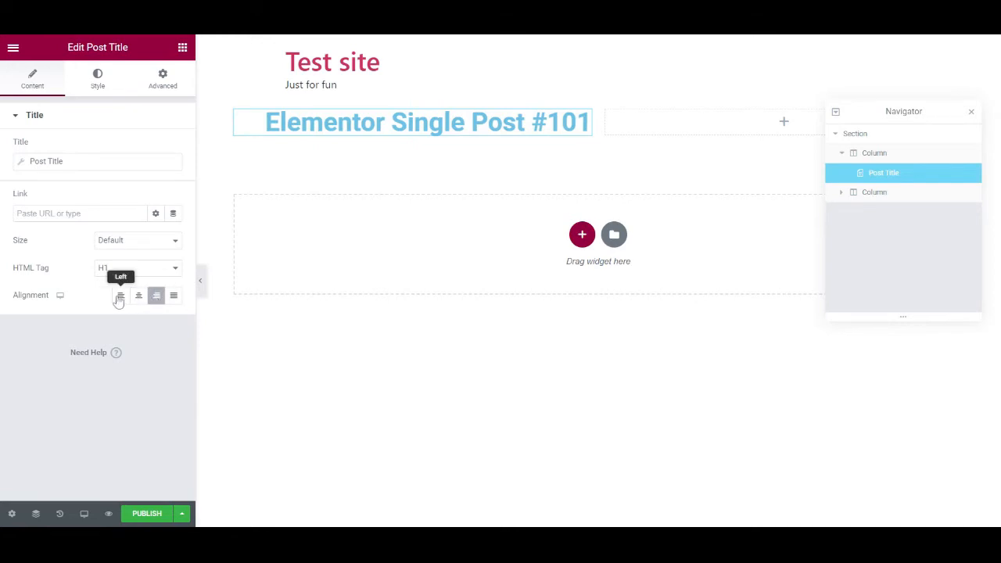
pyautogui.click(121, 296)
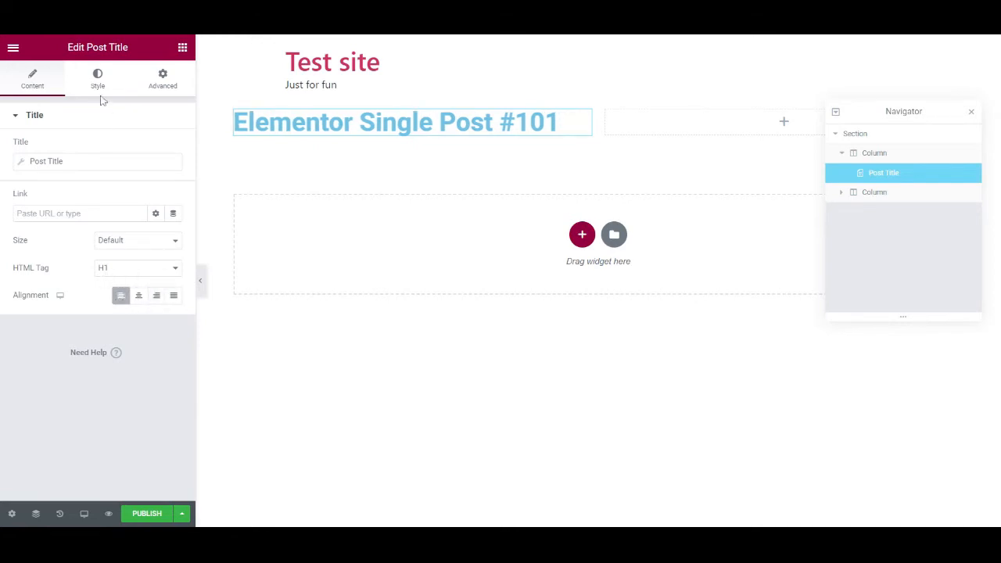
# Step: Add an Author Box widget below the post title and a Post Content widget beneath it
pyautogui.click(182, 48)
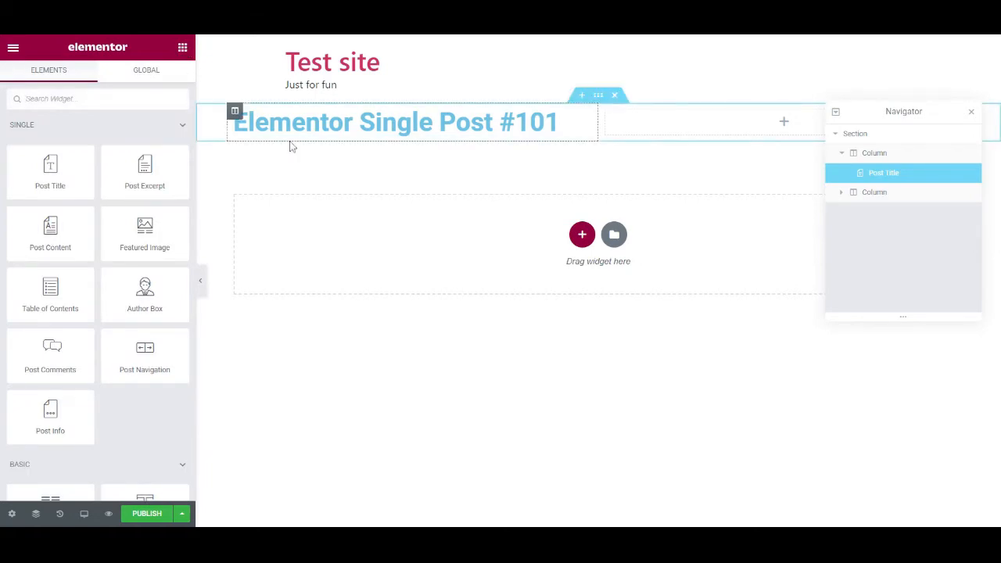
pyautogui.click(584, 117)
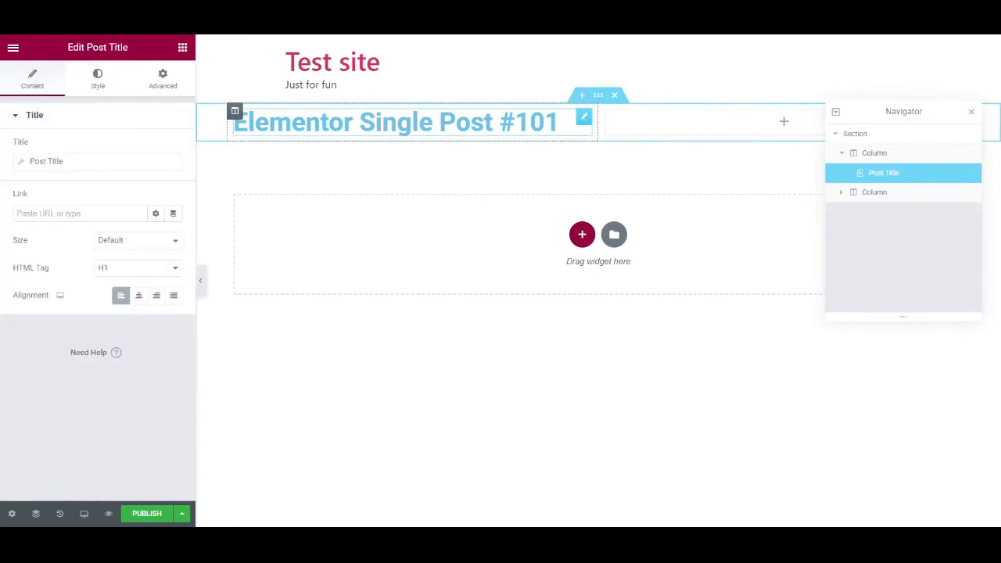
pyautogui.click(183, 47)
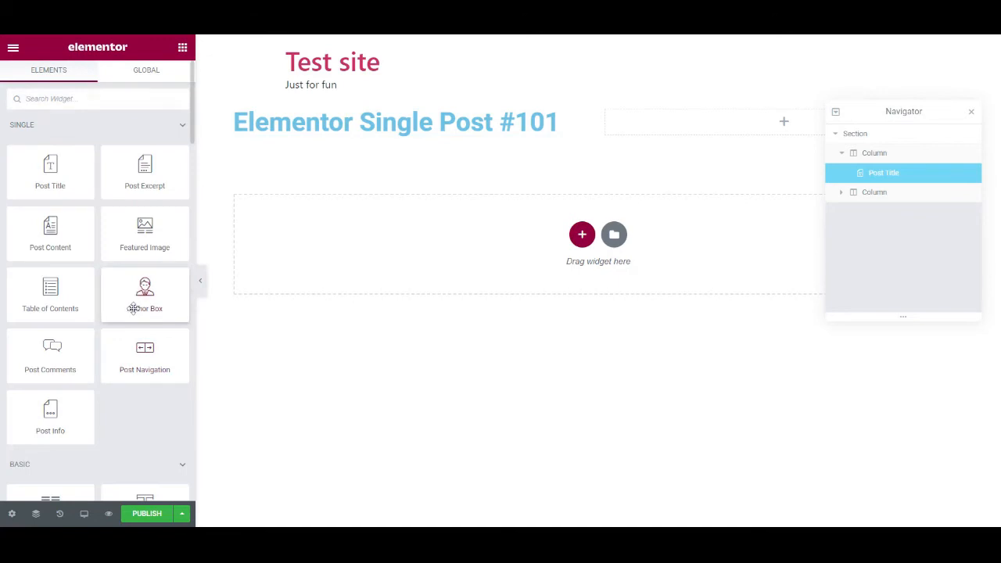
pyautogui.moveTo(138, 302)
pyautogui.mouseDown()
pyautogui.moveTo(375, 137)
pyautogui.moveTo(268, 133)
pyautogui.mouseUp()
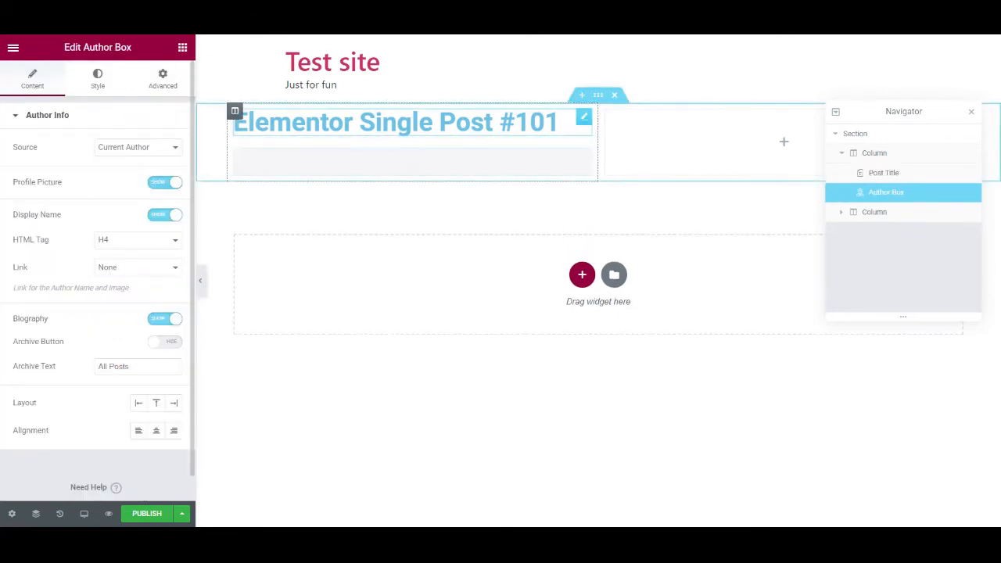
pyautogui.click(182, 49)
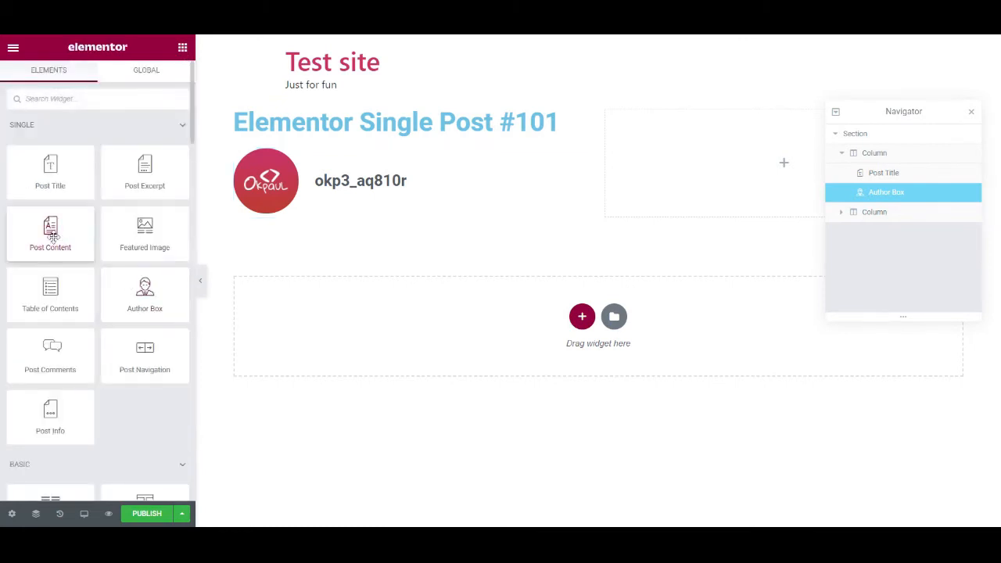
pyautogui.moveTo(58, 236); pyautogui.dragTo(289, 209)
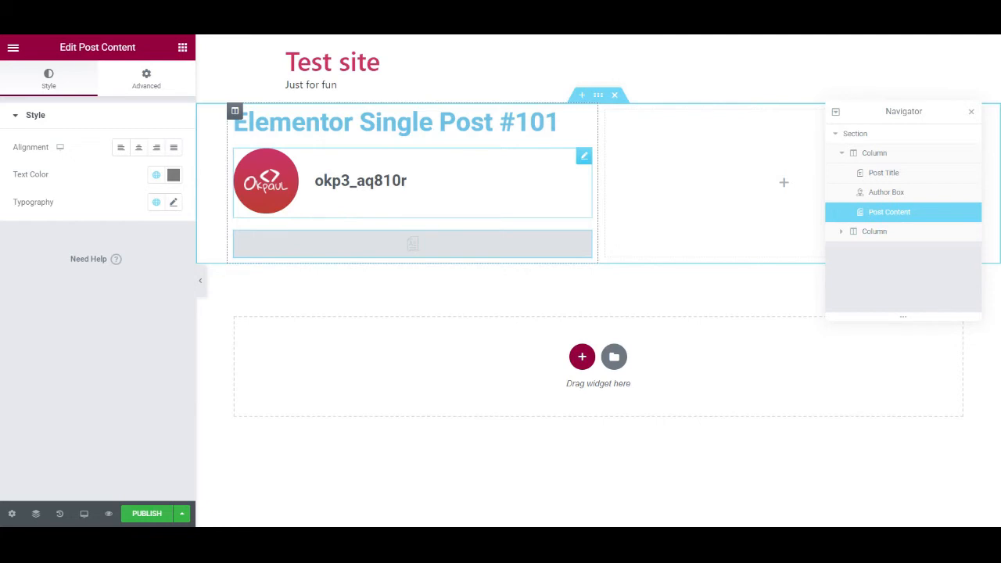
# Step: Add an Image widget to the second column and fill it with the laptop photo from the media library
pyautogui.click(182, 48)
pyautogui.write('imag')
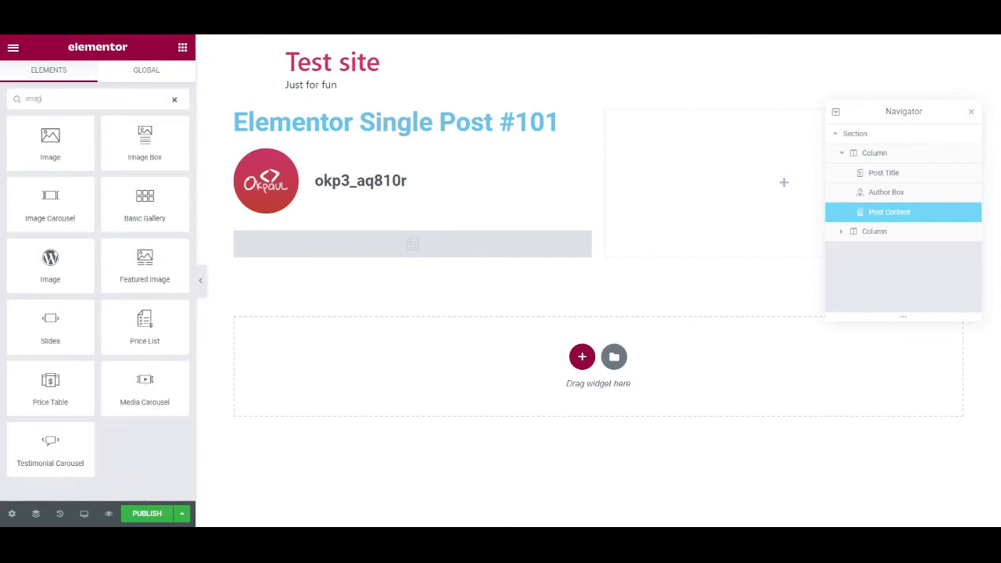
pyautogui.moveTo(52, 138); pyautogui.dragTo(744, 156)
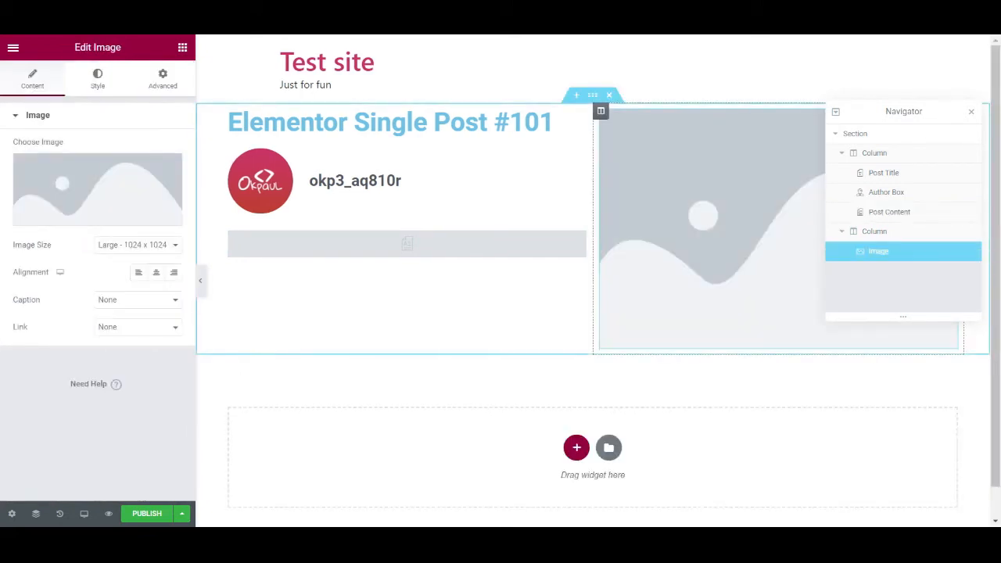
pyautogui.click(98, 220)
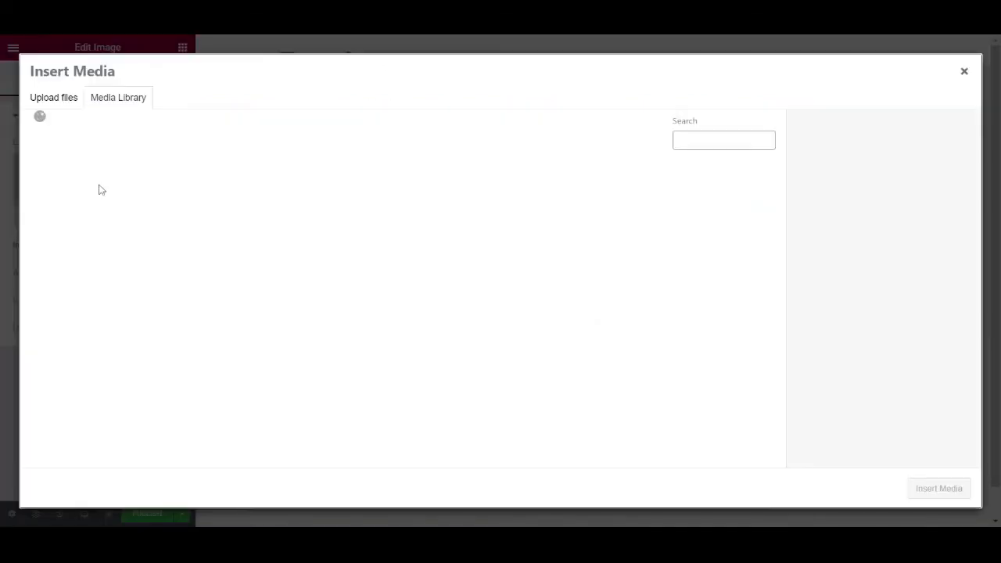
pyautogui.click(69, 205)
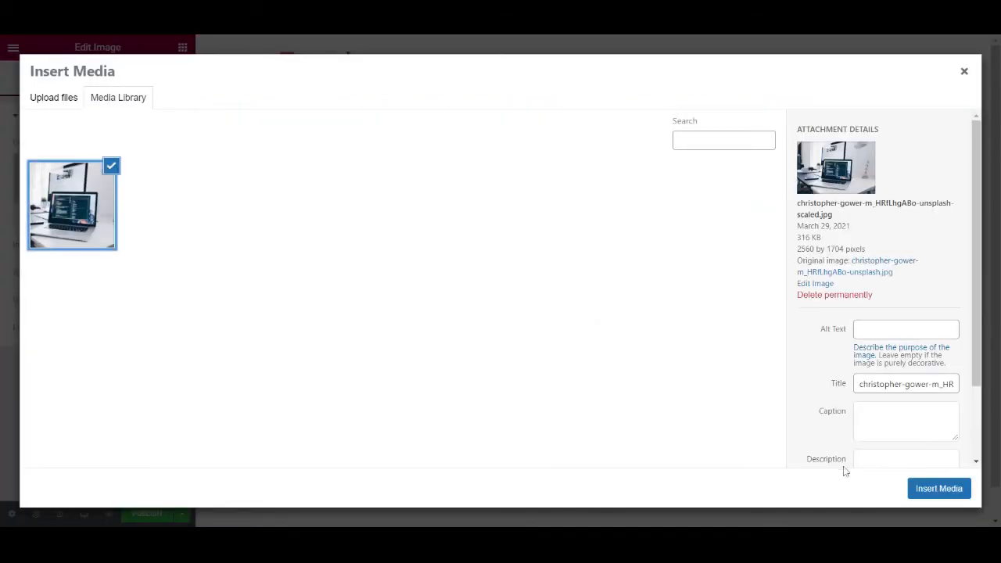
pyautogui.click(934, 489)
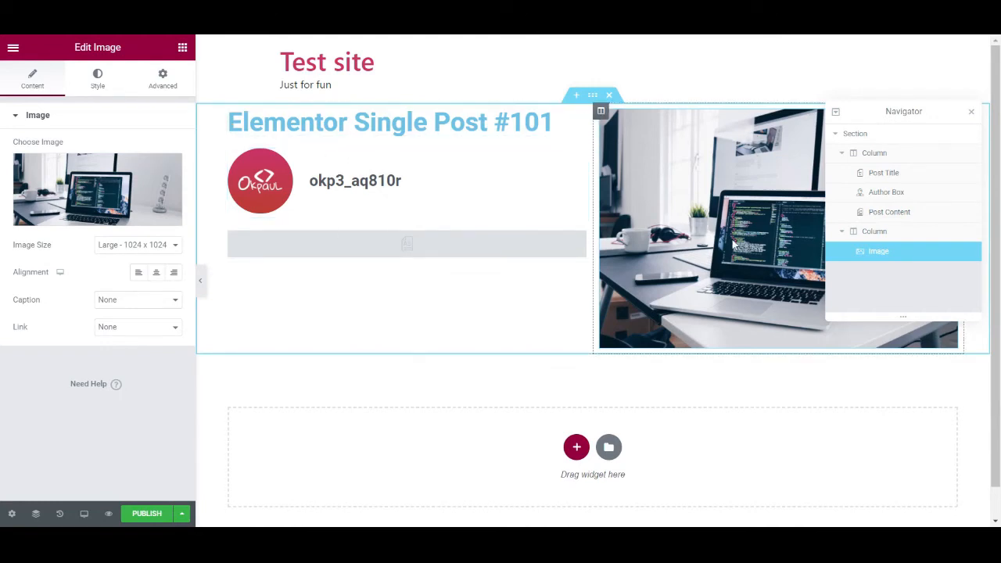
# Step: Publish the template with a display condition that includes Posts
pyautogui.click(151, 519)
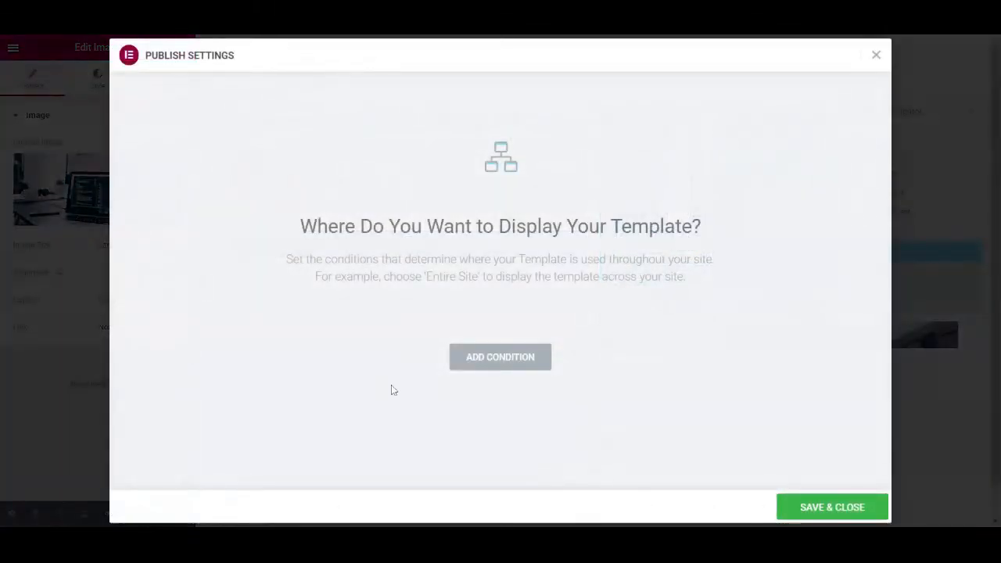
pyautogui.click(511, 359)
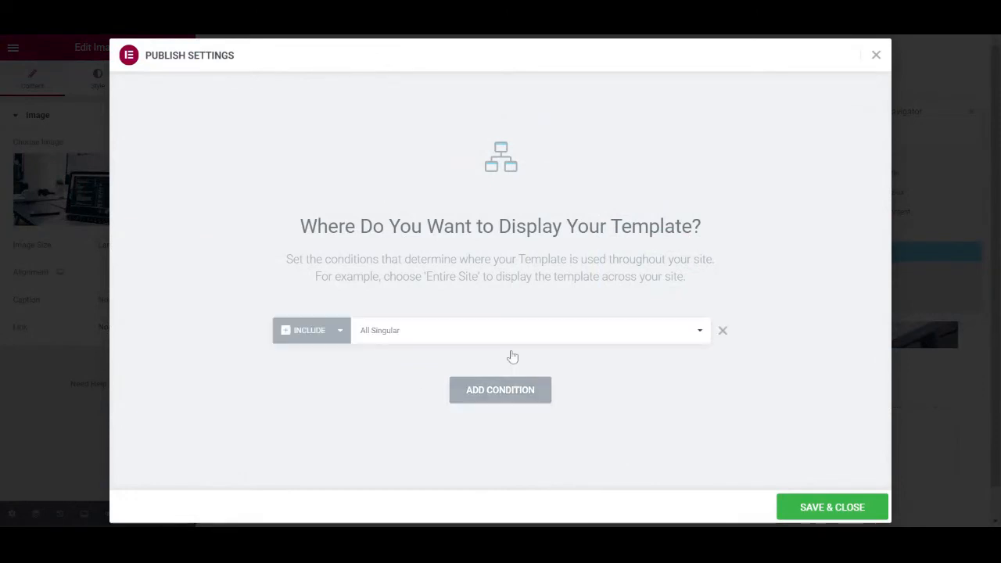
pyautogui.click(395, 333)
pyautogui.click(409, 158)
pyautogui.click(809, 511)
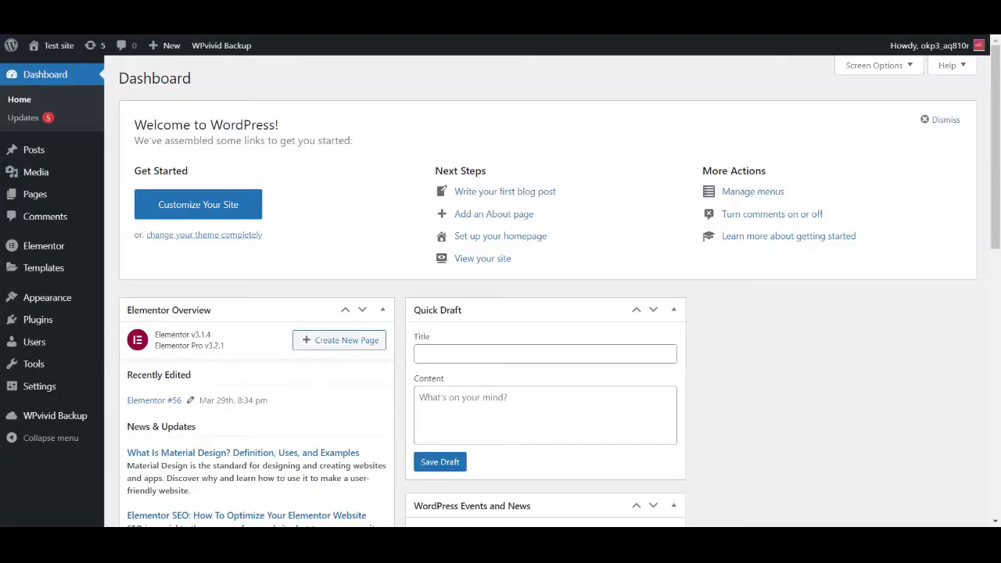
# Step: Check the Theme Builder's Single Post templates in the WordPress dashboard for the published template
pyautogui.moveTo(54, 301)
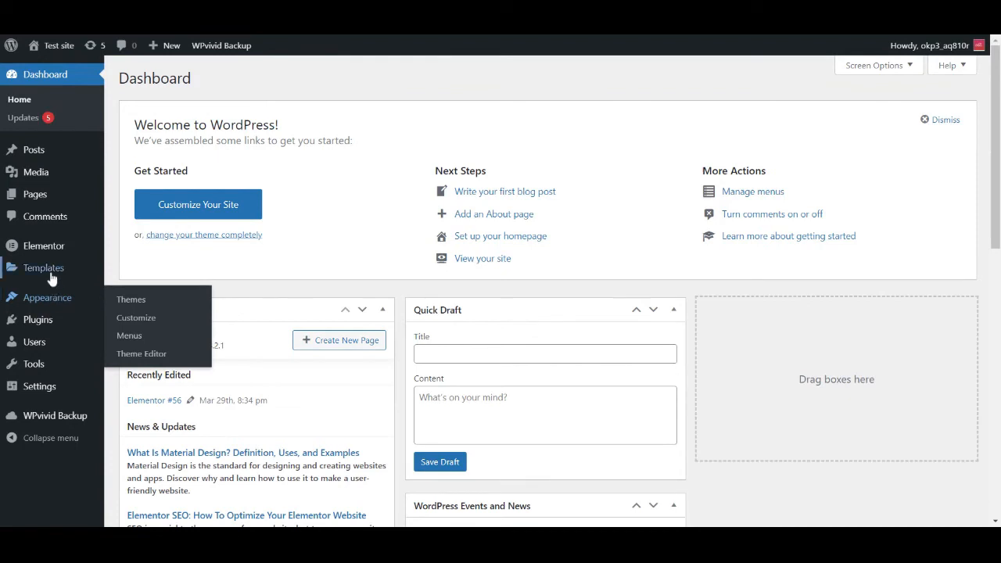
pyautogui.moveTo(48, 276)
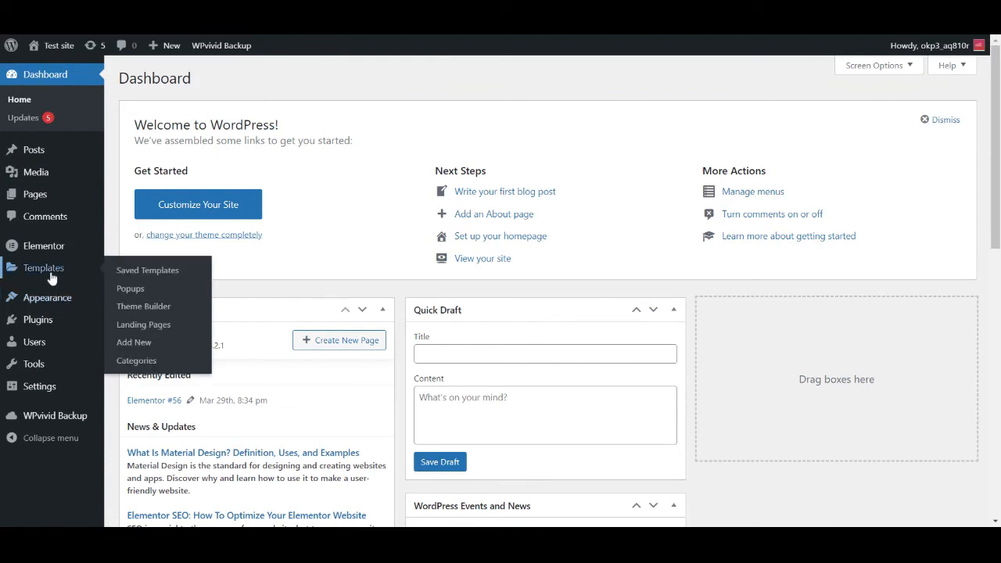
pyautogui.click(144, 308)
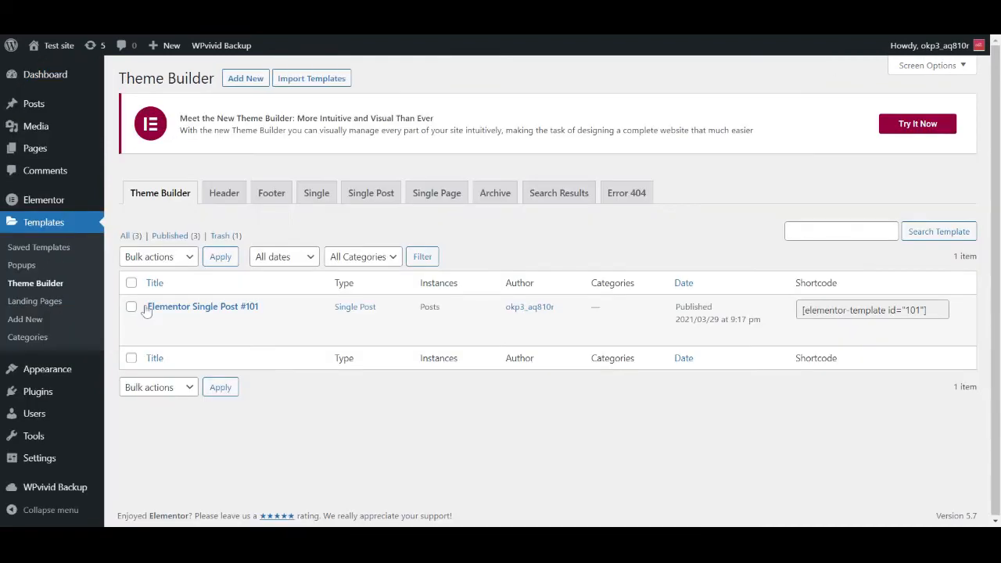
pyautogui.click(366, 207)
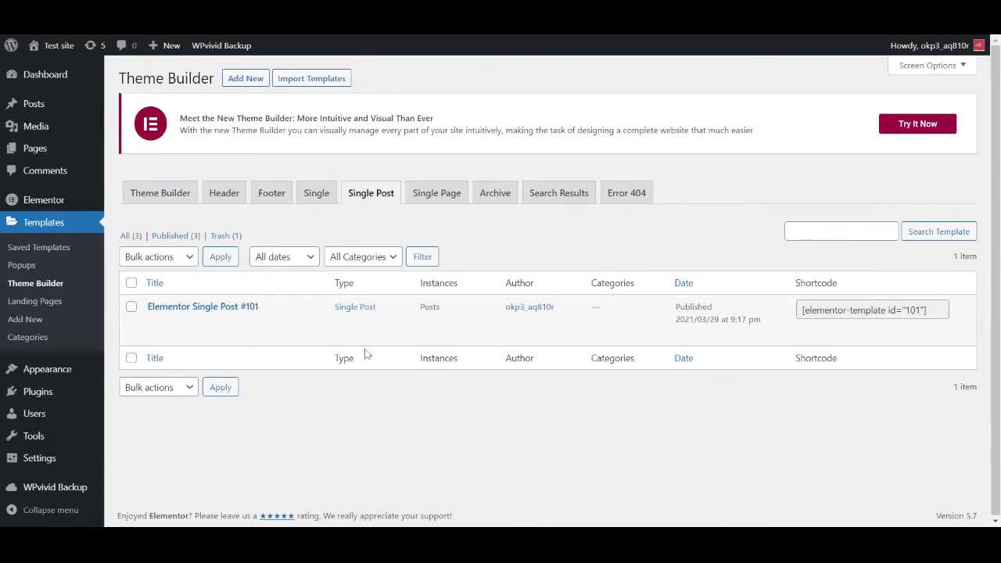
pyautogui.moveTo(203, 313)
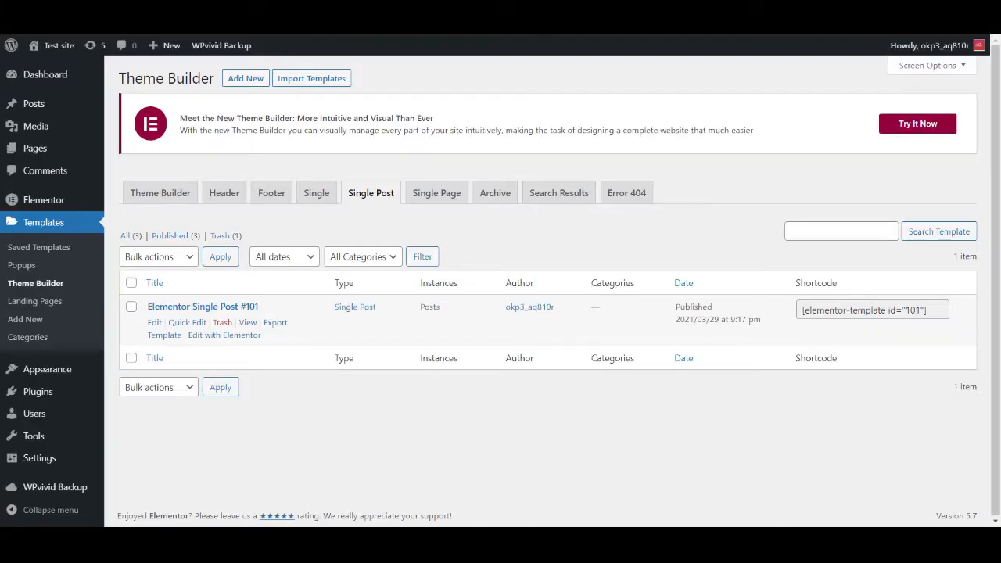
# Step: Create a new post, dismiss the block editor welcome guide and open the post for editing in Elementor
pyautogui.moveTo(82, 114)
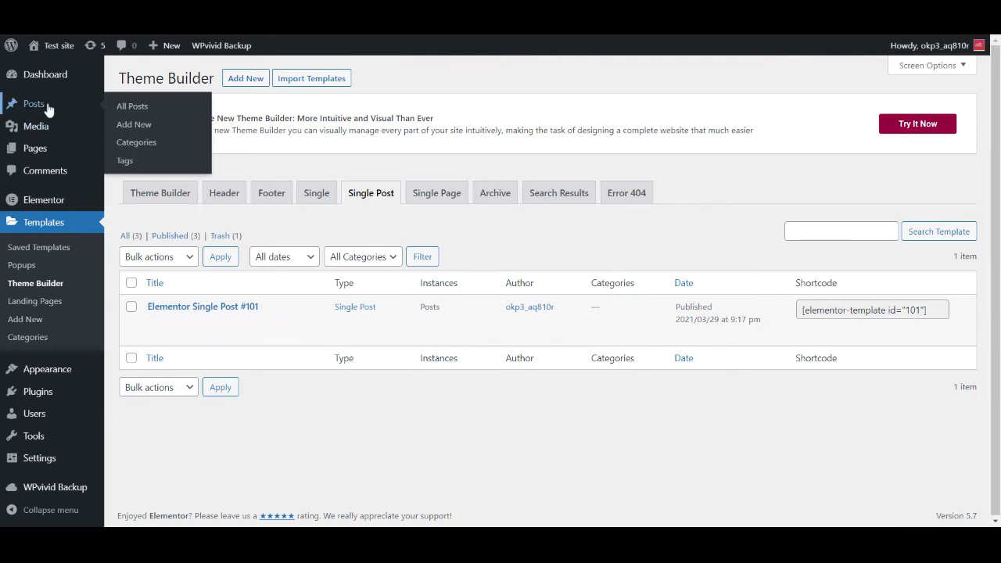
pyautogui.click(48, 111)
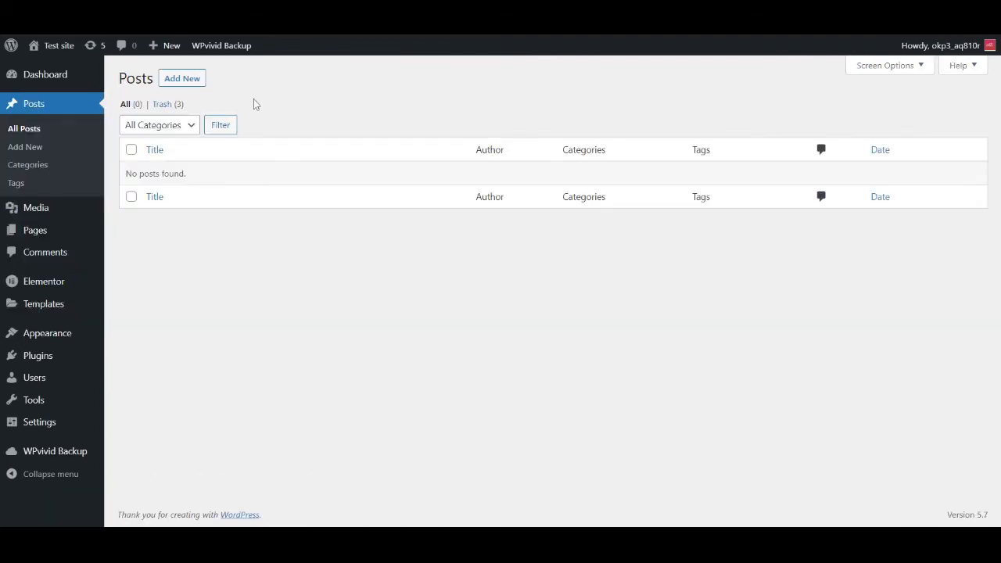
pyautogui.click(183, 79)
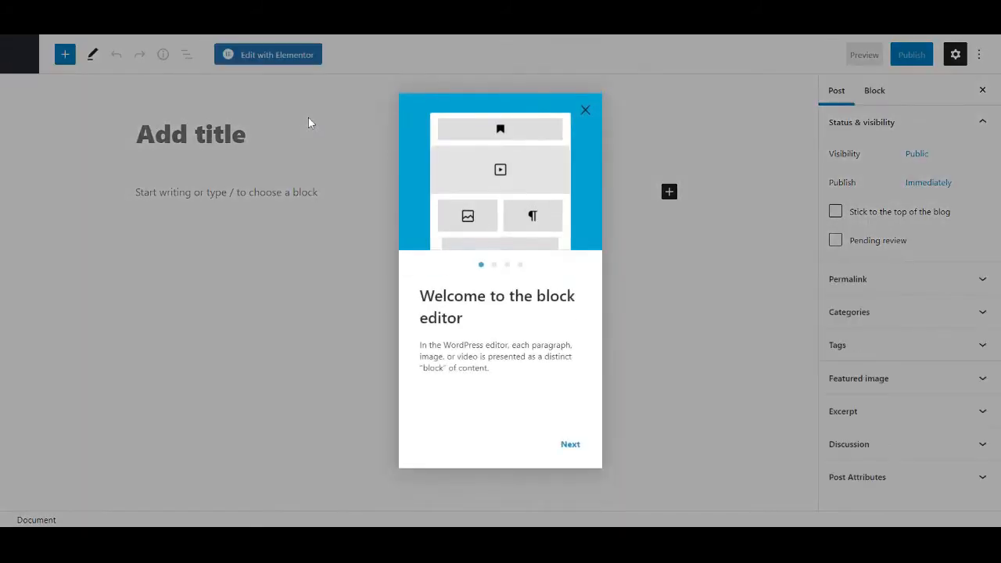
pyautogui.click(585, 112)
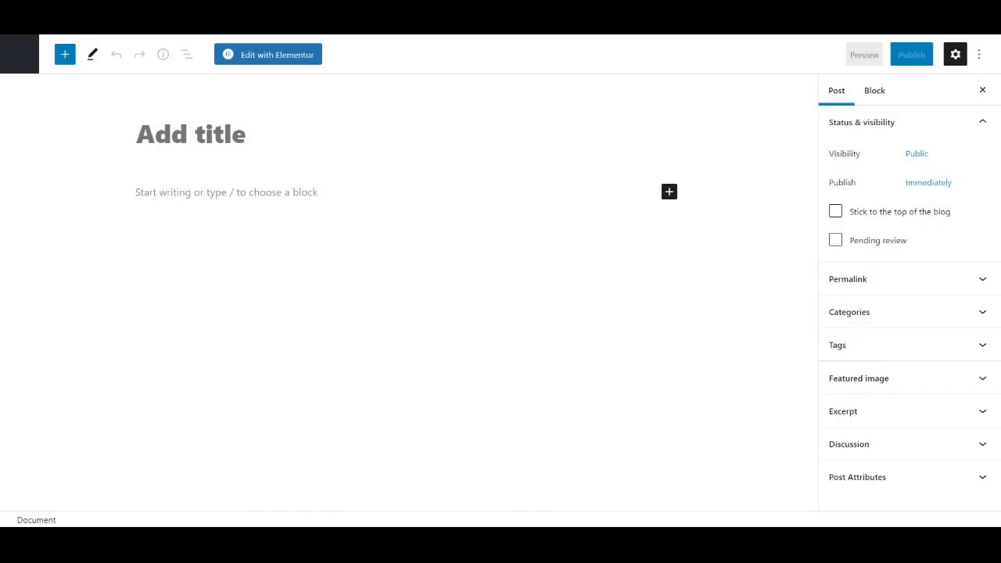
pyautogui.click(273, 55)
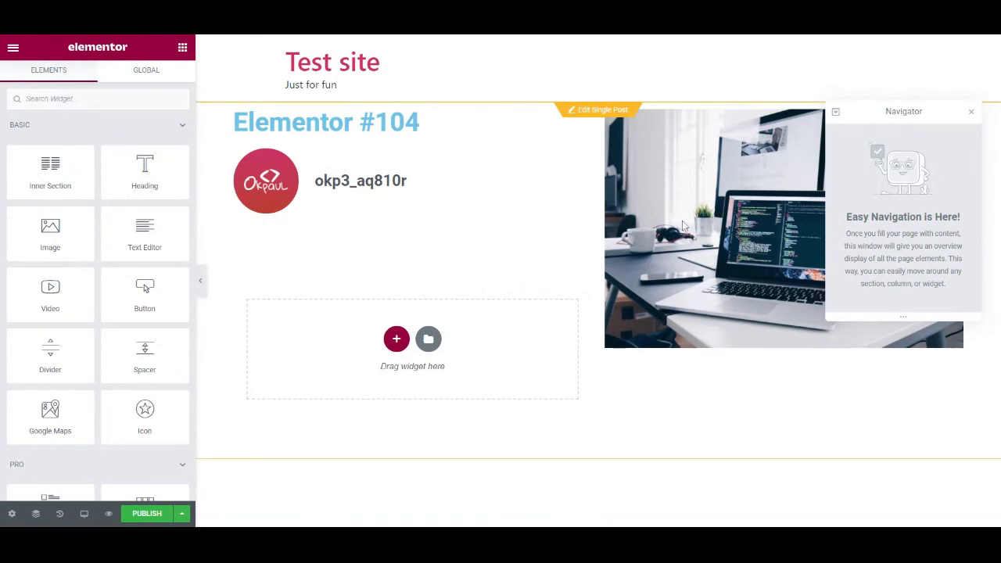
# Step: Examine the post title and author box that the Single Post template supplies above the content area
pyautogui.tripleClick(294, 123)
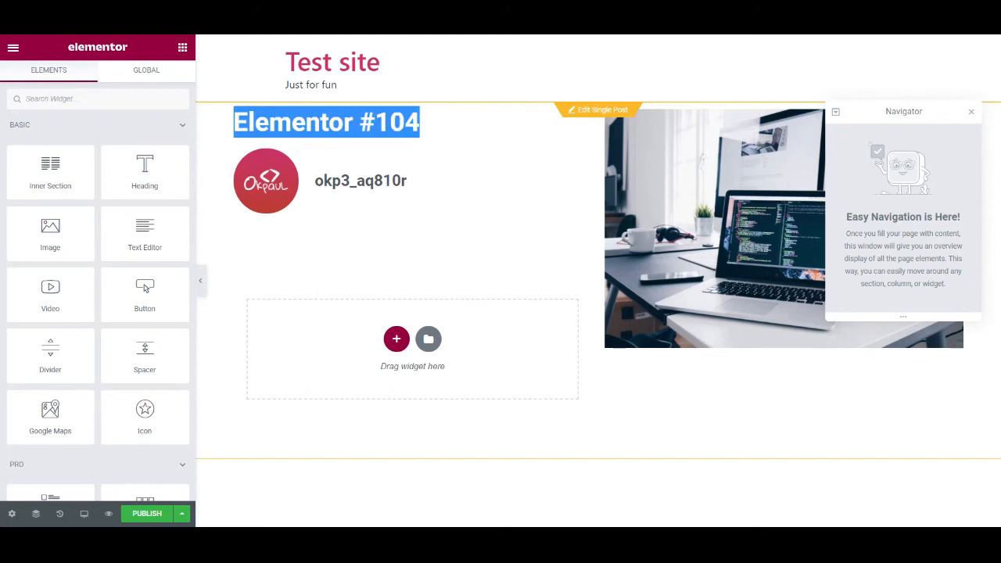
pyautogui.click(295, 123)
pyautogui.doubleClick(361, 180)
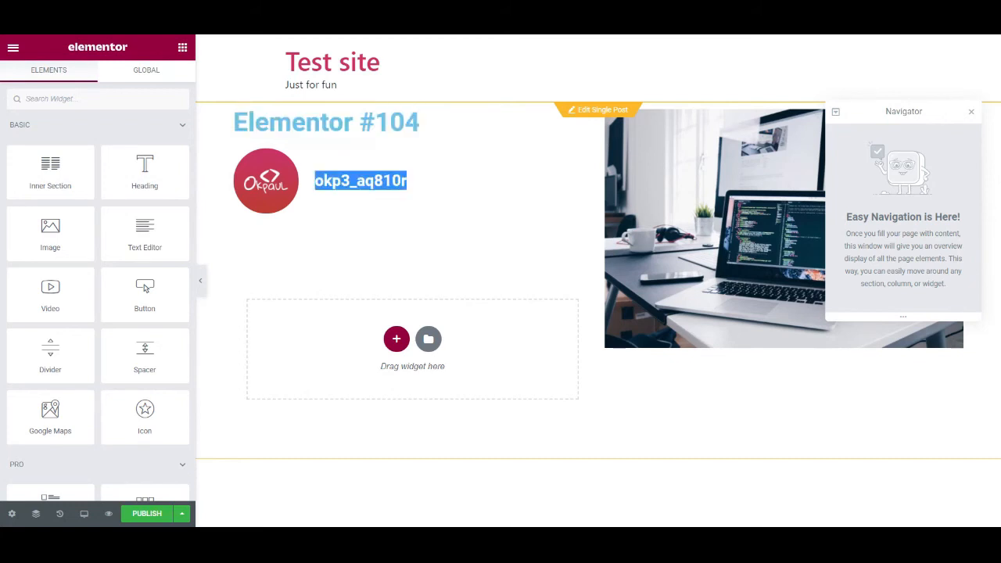
pyautogui.click(485, 186)
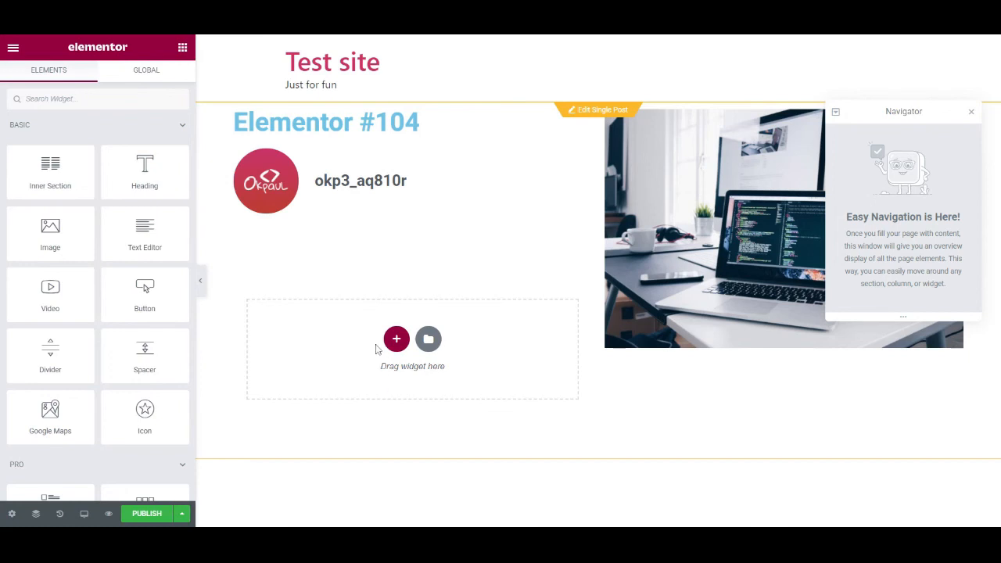
# Step: Add a Heading, a Text Editor and an Image widget below the author box in the post's content area and publish the post
pyautogui.moveTo(157, 177); pyautogui.dragTo(309, 317)
pyautogui.click(182, 50)
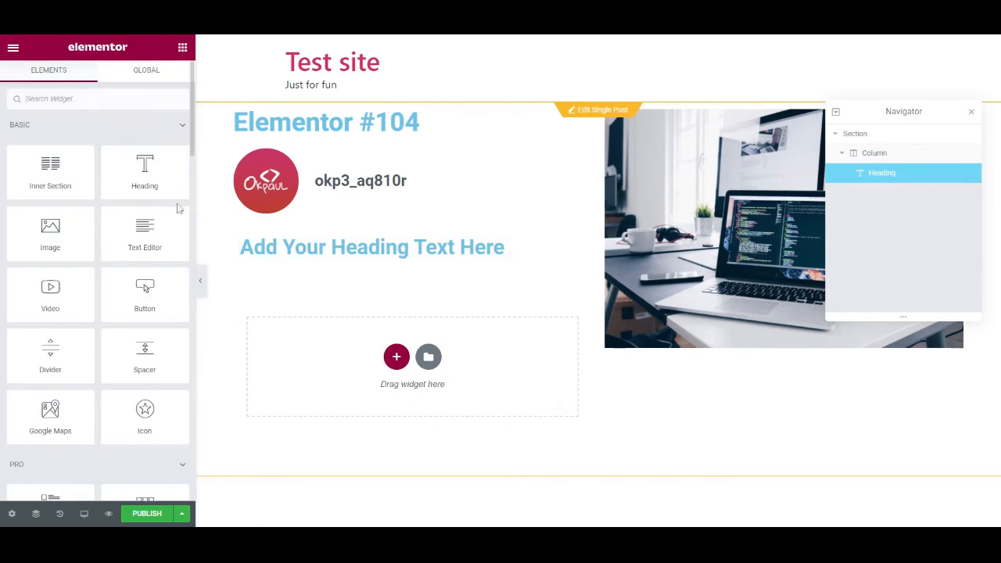
pyautogui.moveTo(156, 230); pyautogui.dragTo(320, 353)
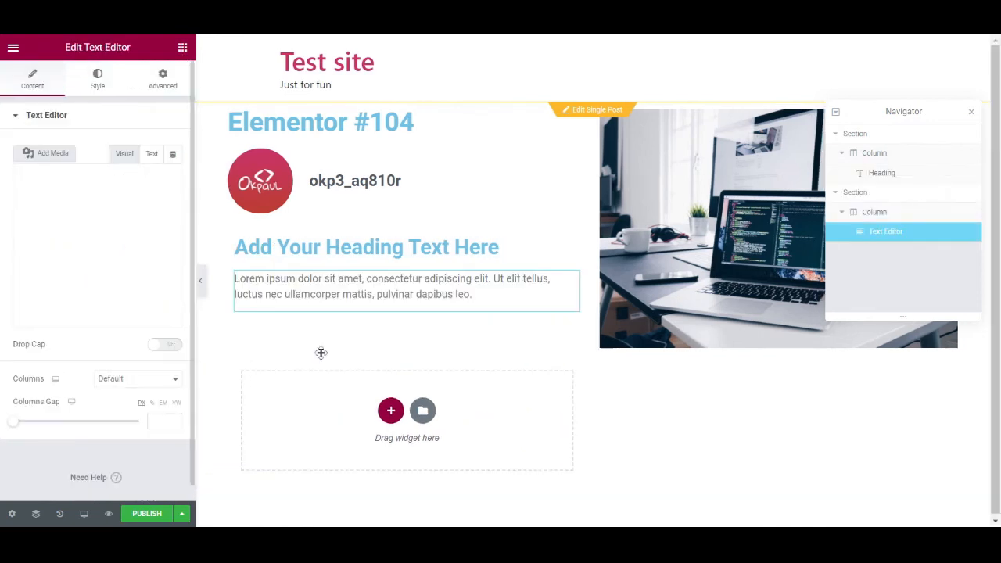
pyautogui.click(182, 49)
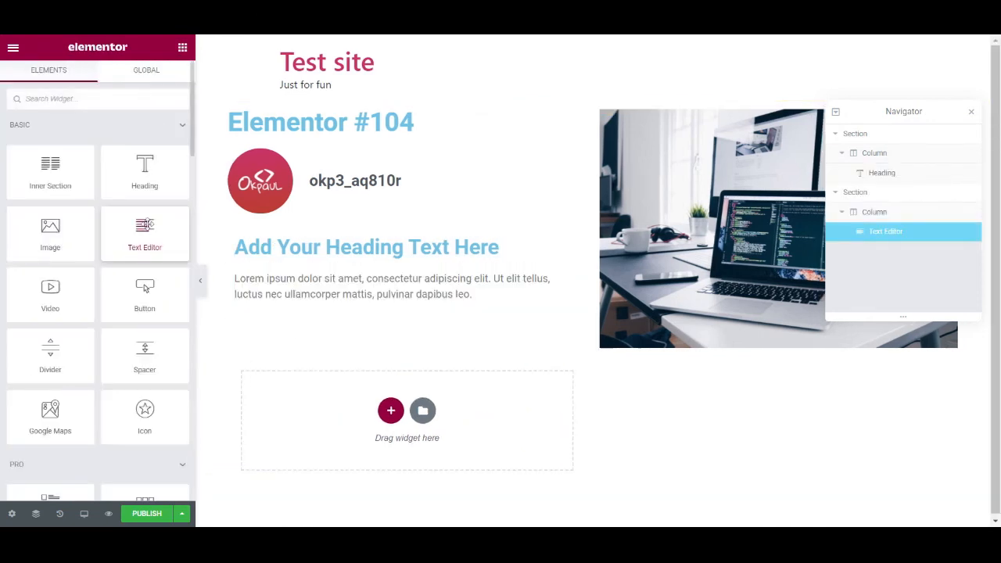
pyautogui.moveTo(123, 243); pyautogui.dragTo(297, 300)
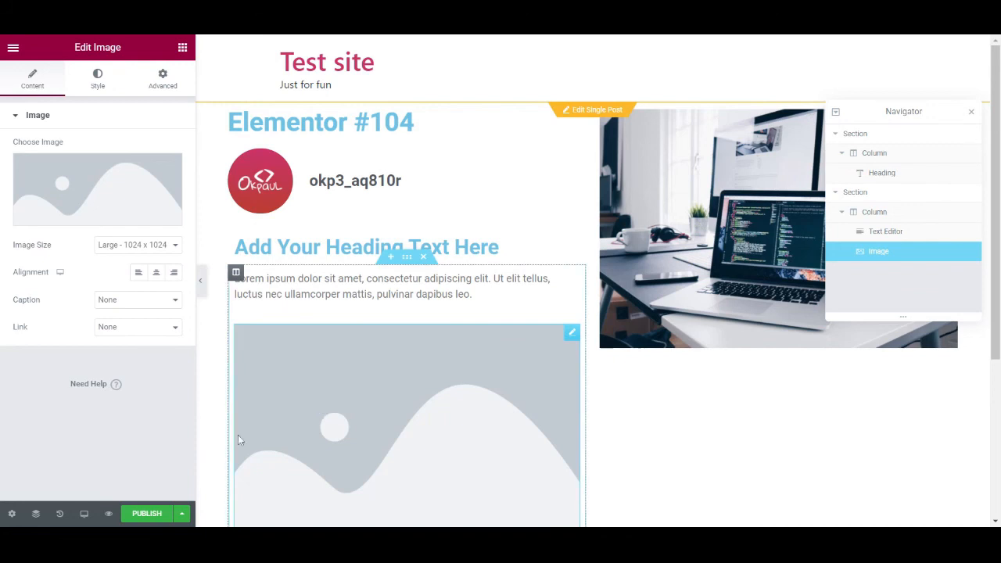
pyautogui.click(149, 516)
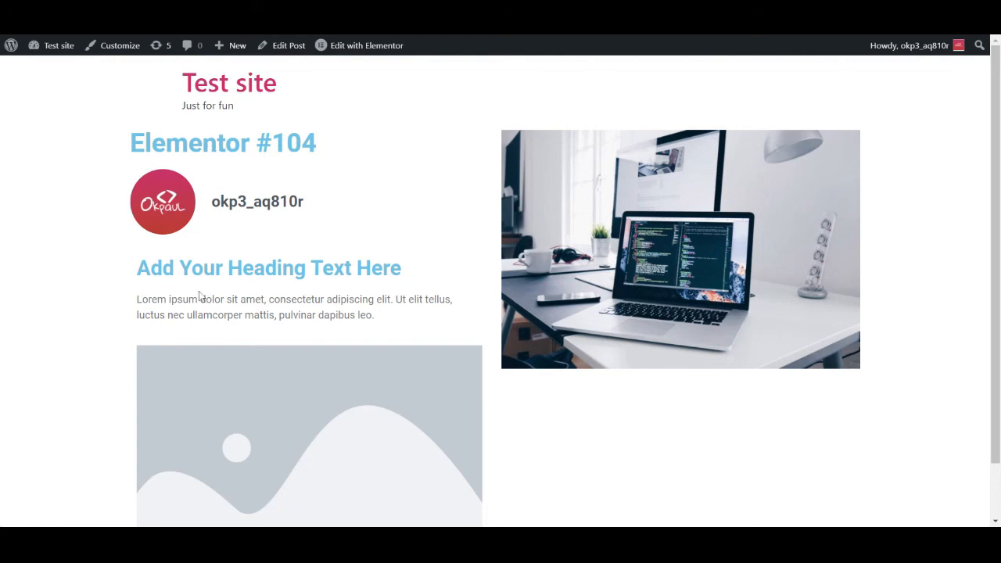
# Step: Review the published post's title, author box, added content and laptop photo on the live page
pyautogui.moveTo(134, 151); pyautogui.dragTo(327, 145)
pyautogui.click(314, 195)
pyautogui.scroll(-1, 253, 269)
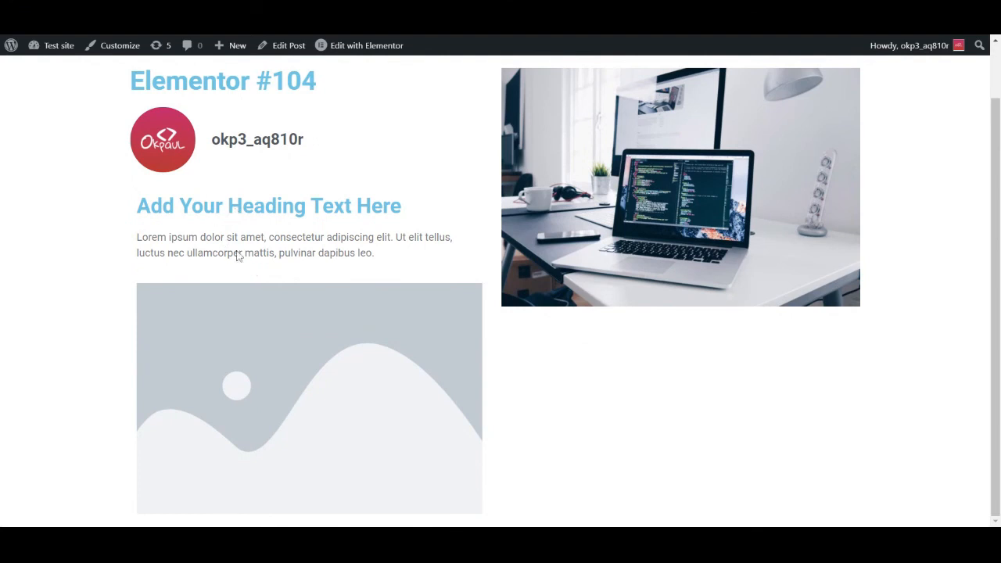
pyautogui.scroll(1, 268, 341)
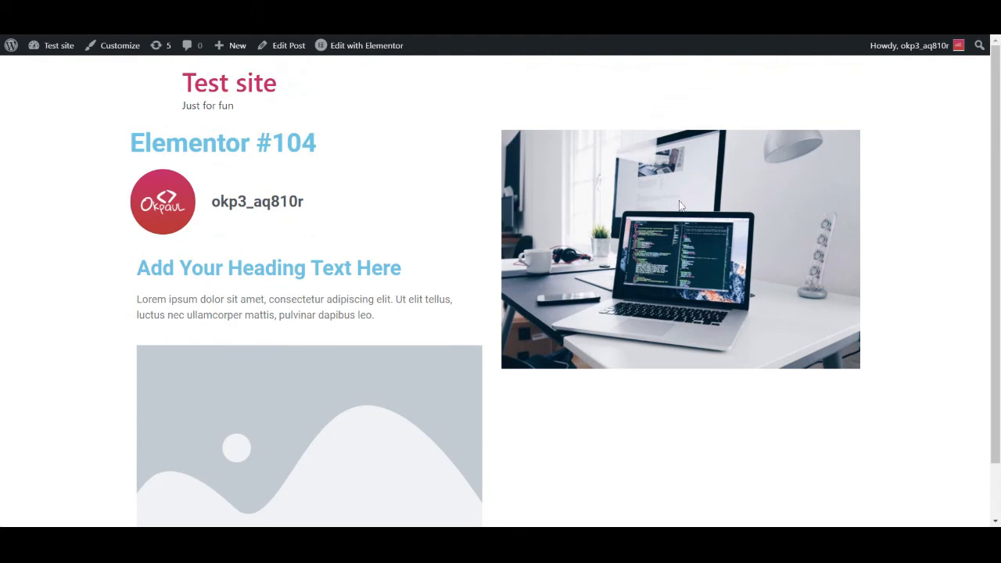